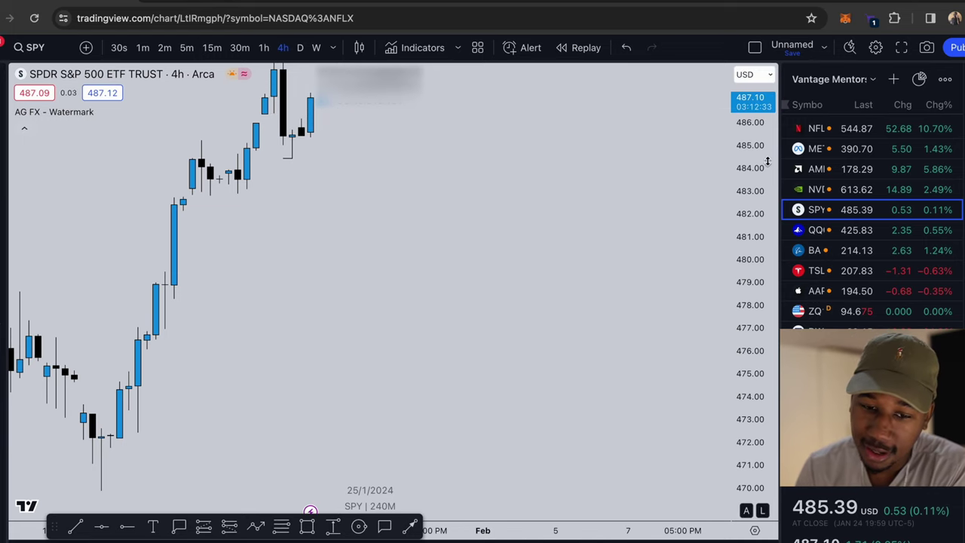
Draw two horizontal trend lines, one from the swing high at about 488.77 and one from the swing low at about 482.82.
drag(756, 169, 760, 268)
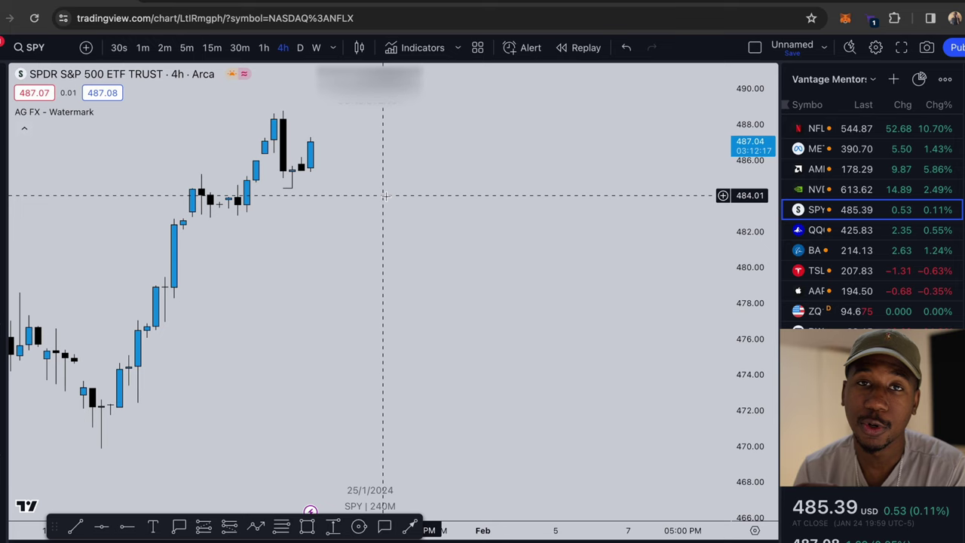
scroll(483, 301, right, 5)
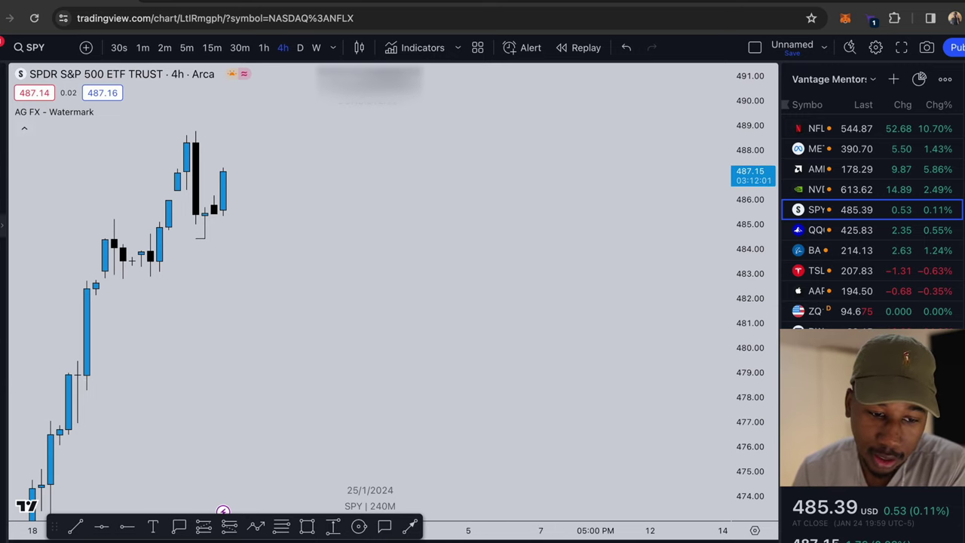
click(189, 132)
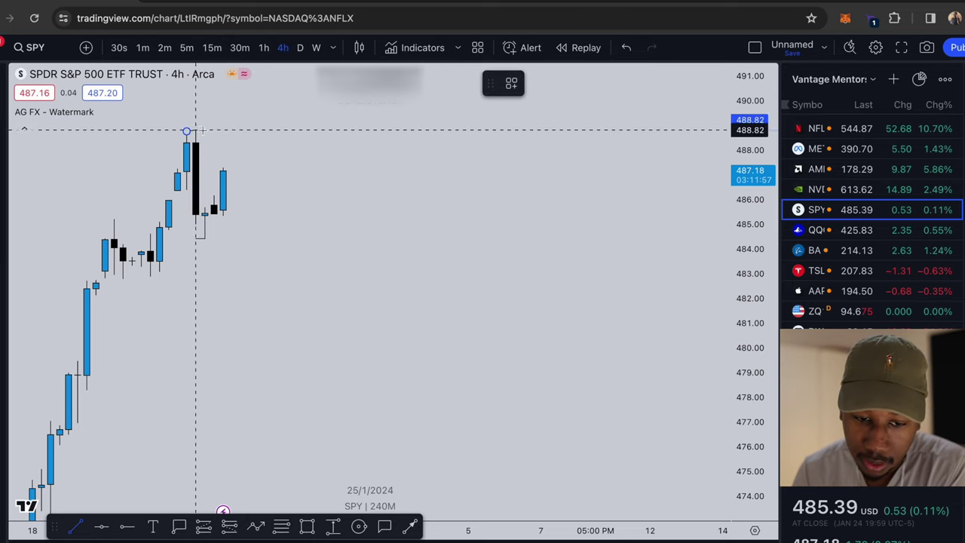
click(286, 132)
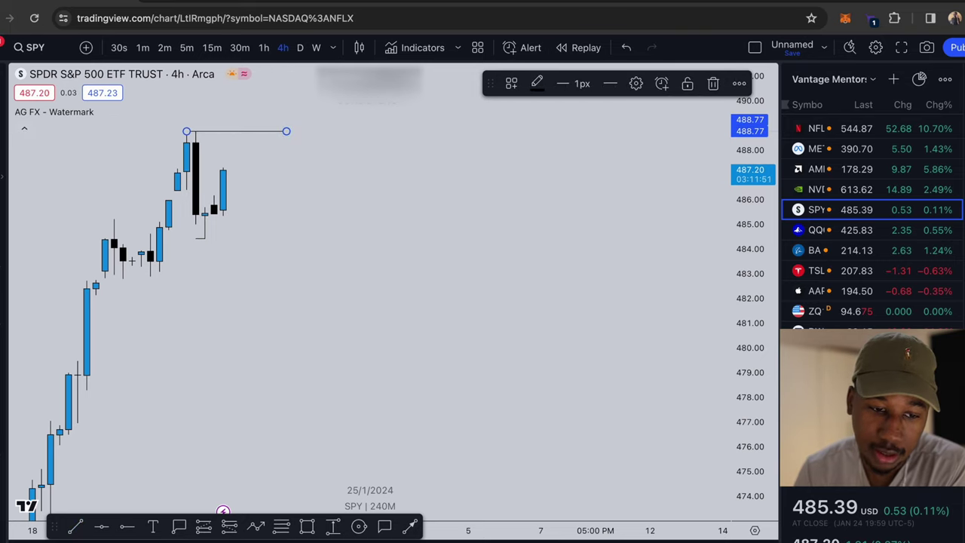
key(alt+t)
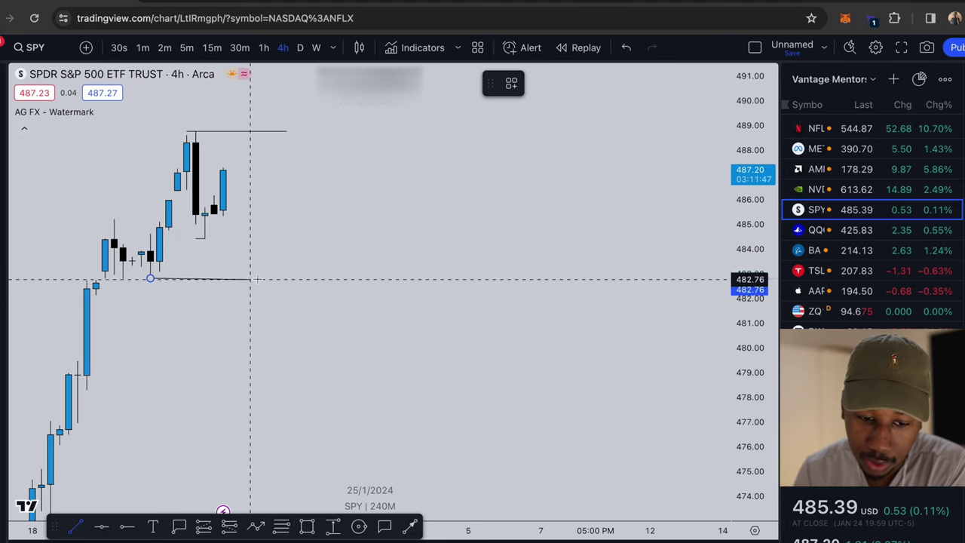
click(304, 279)
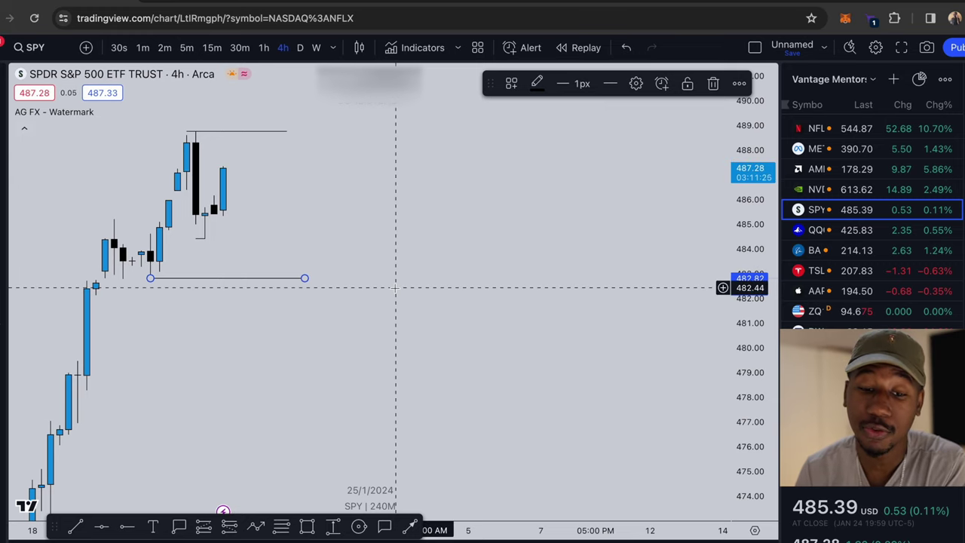
Switch SPY to the 1-hour timeframe and draw a rectangle zone just above the swing-low line, from about 484.24 to 483.1.
click(264, 49)
scroll(385, 226, down, 3)
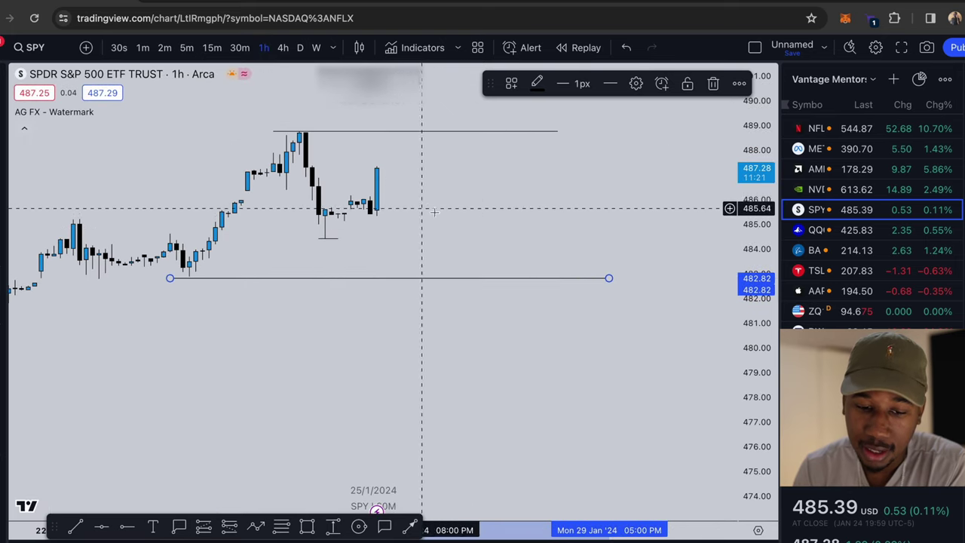
scroll(502, 234, down, 1)
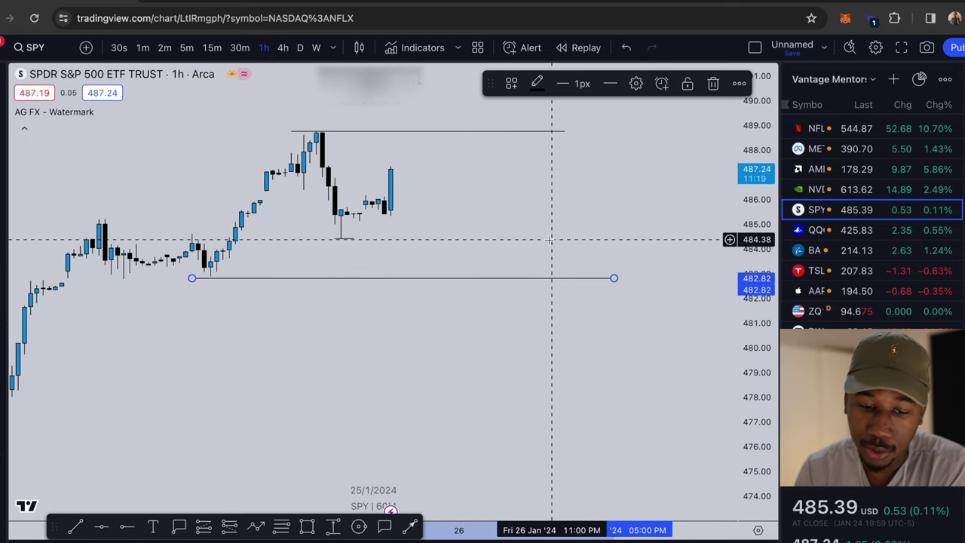
scroll(570, 224, down, 1)
scroll(571, 224, down, 1)
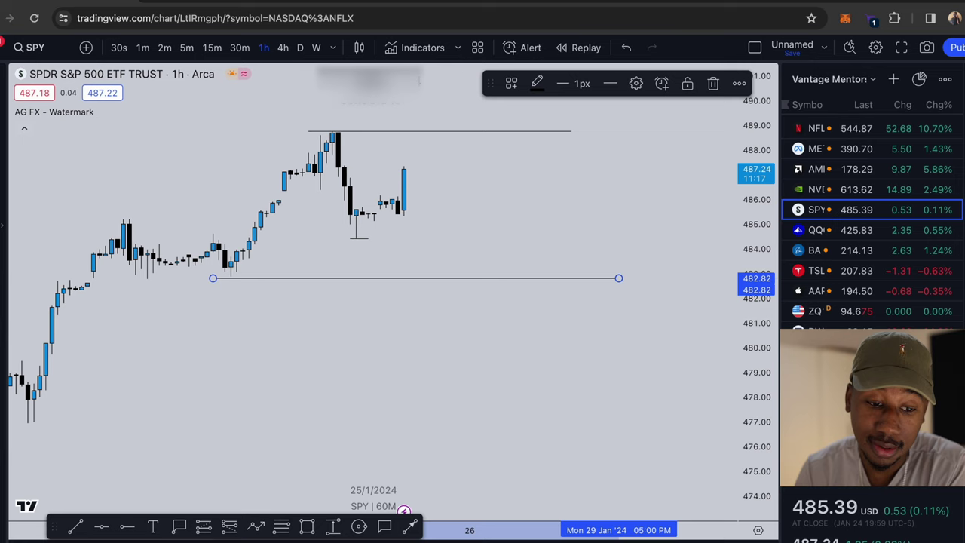
key(alt+shift+r)
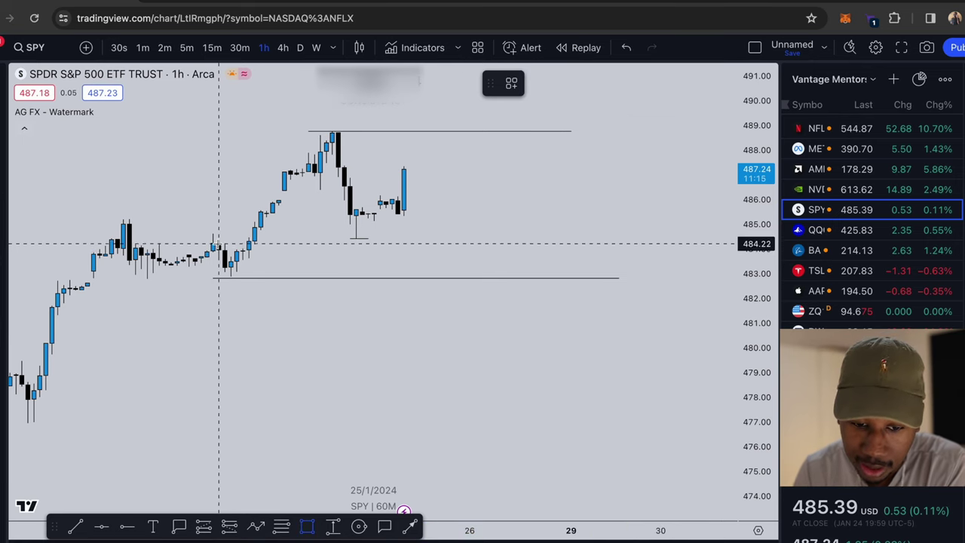
mouse_move(218, 243)
mouse_down()
mouse_move(224, 258)
mouse_move(559, 279)
mouse_move(674, 272)
mouse_up()
click(320, 325)
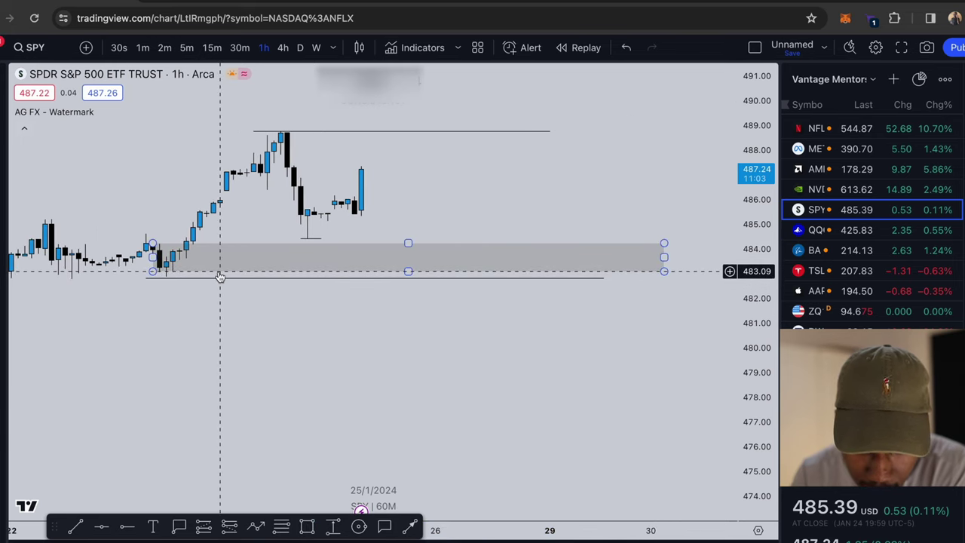
Fine-tune the lower edge of the rectangle zone above the swing-low line to sit slightly lower, near the candle bodies.
scroll(647, 254, up, 3)
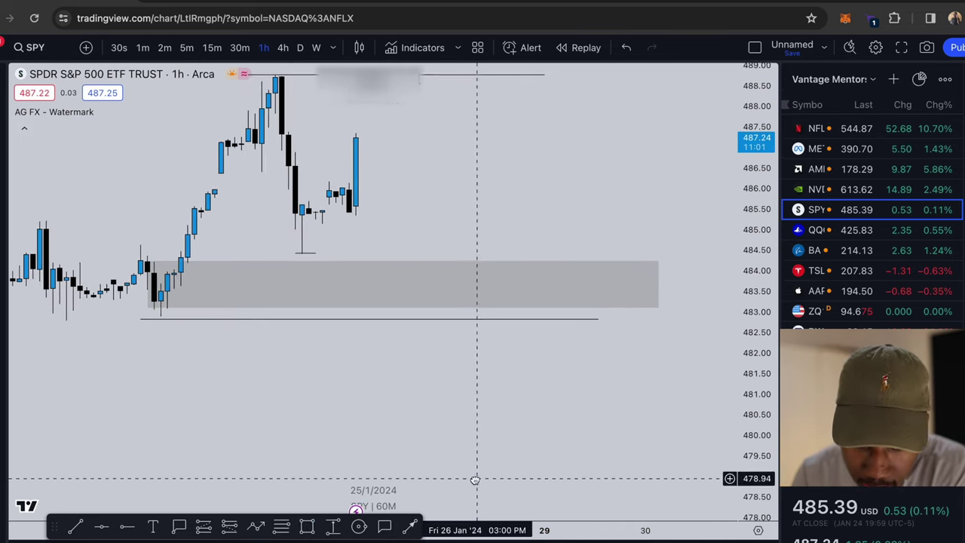
click(399, 307)
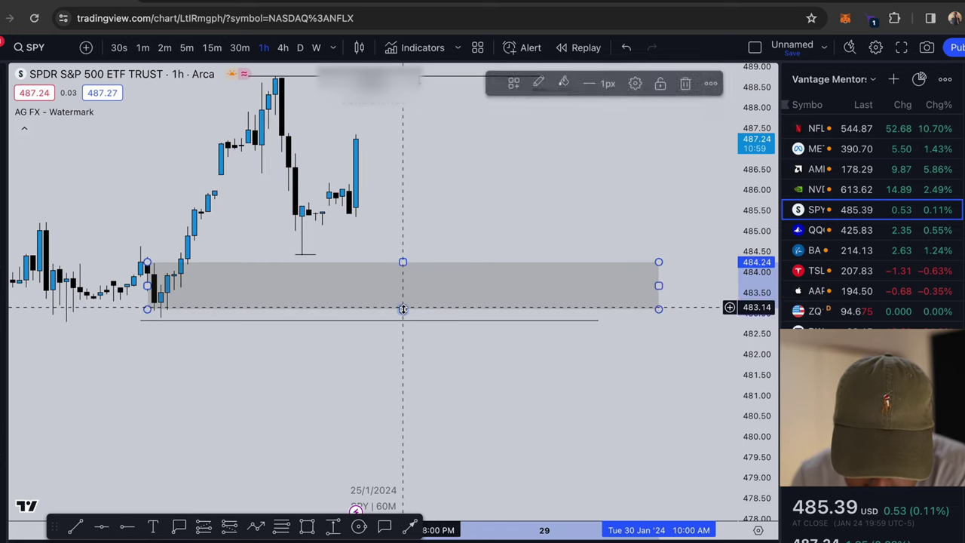
drag(402, 308, 403, 310)
click(459, 386)
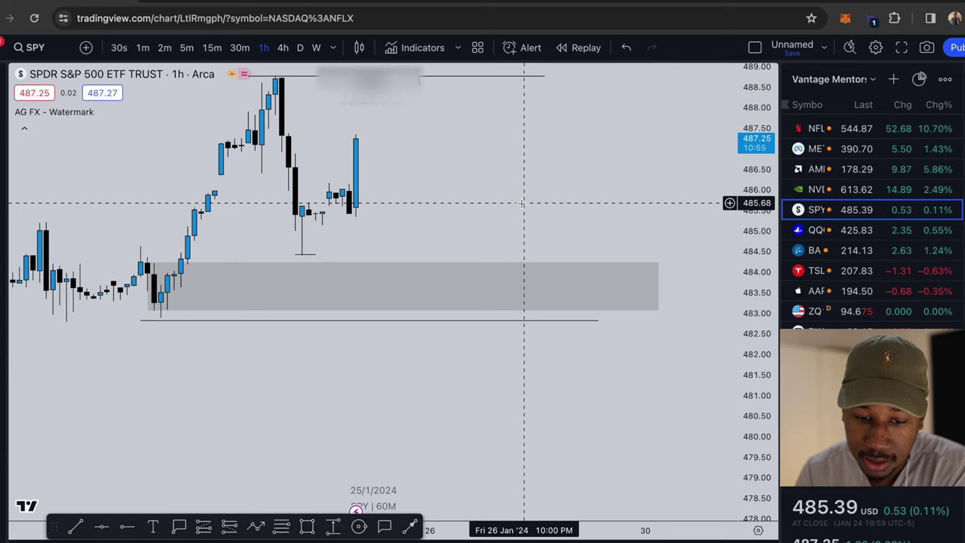
Add a SPY price alert at 484.43, just above the lower rectangle zone.
drag(688, 257, 662, 305)
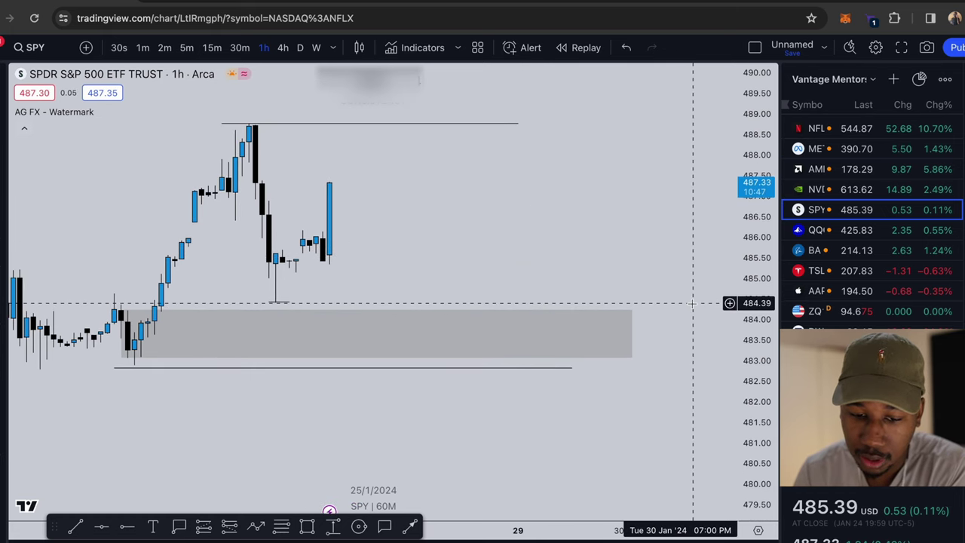
click(294, 317)
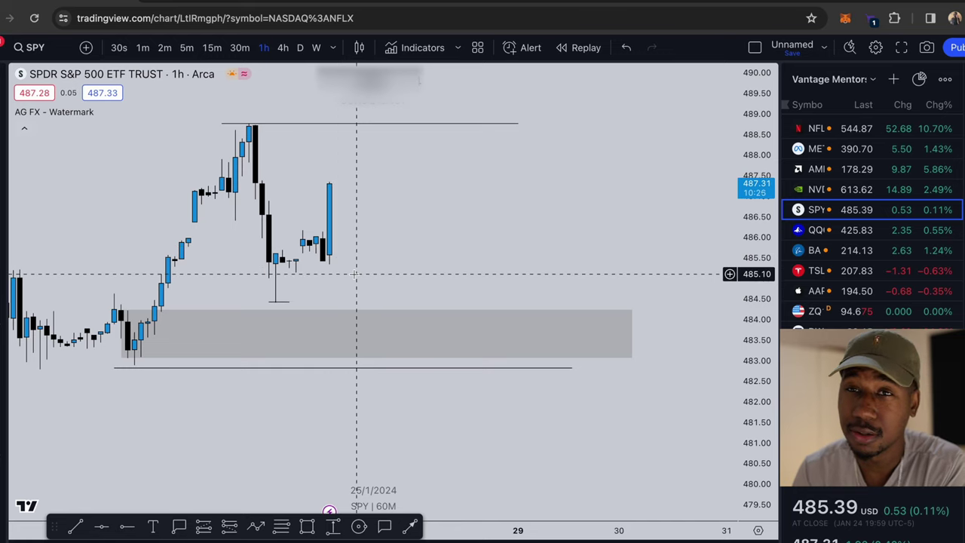
click(364, 316)
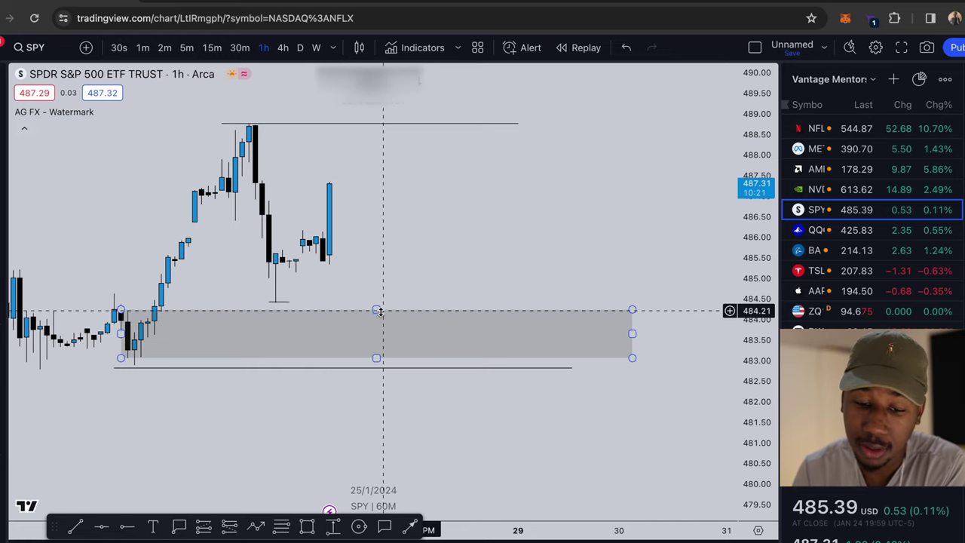
click(390, 301)
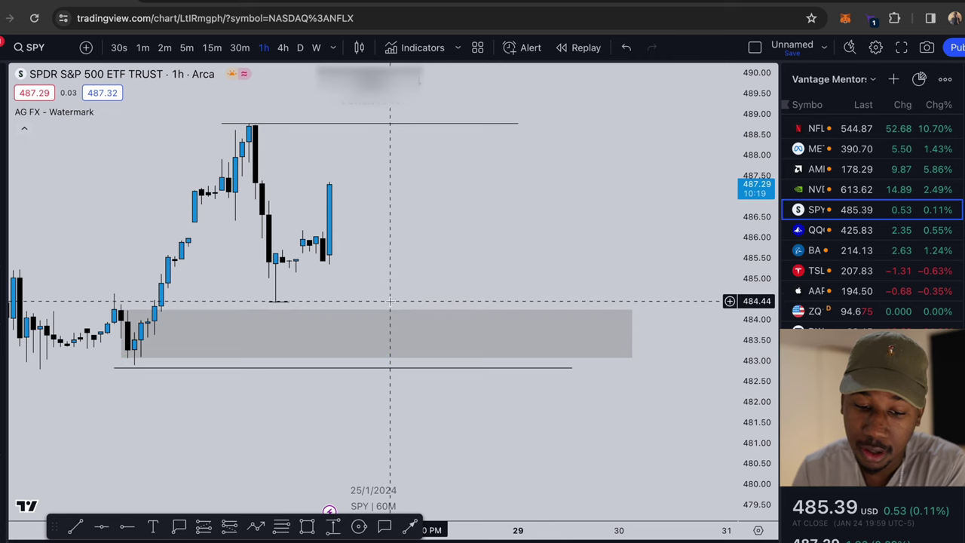
right_click(391, 302)
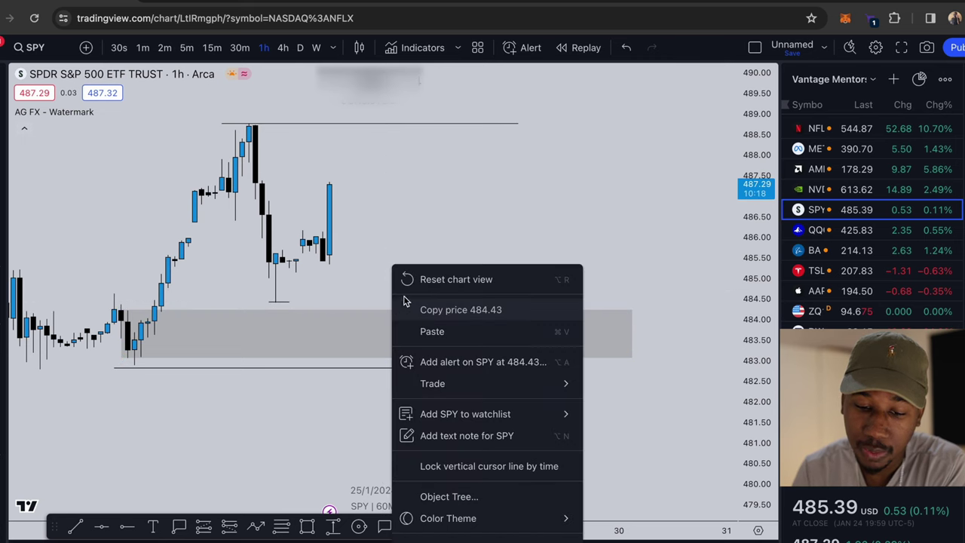
click(483, 362)
key(Return)
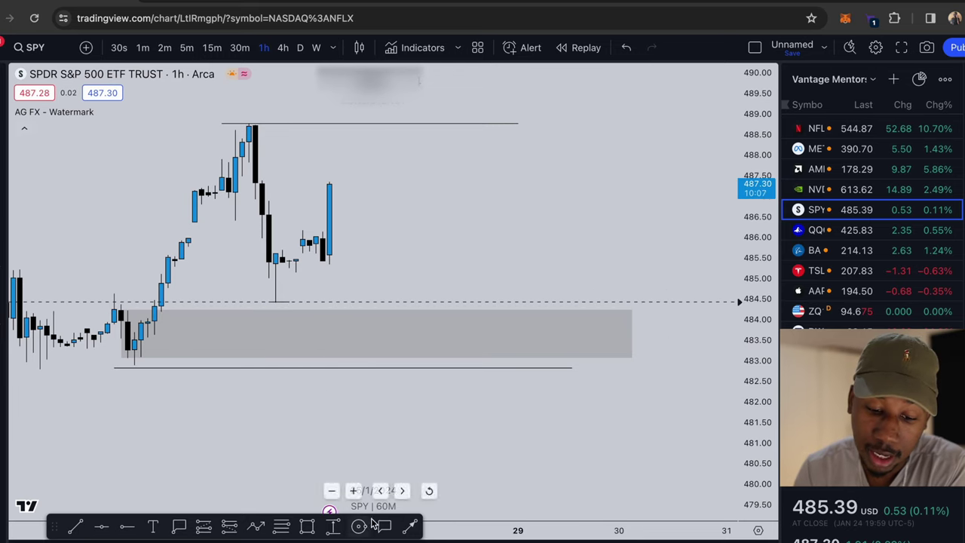
Sketch a projected price path from the current candle down into the lower zone and up past the swing high, and delete it.
click(258, 528)
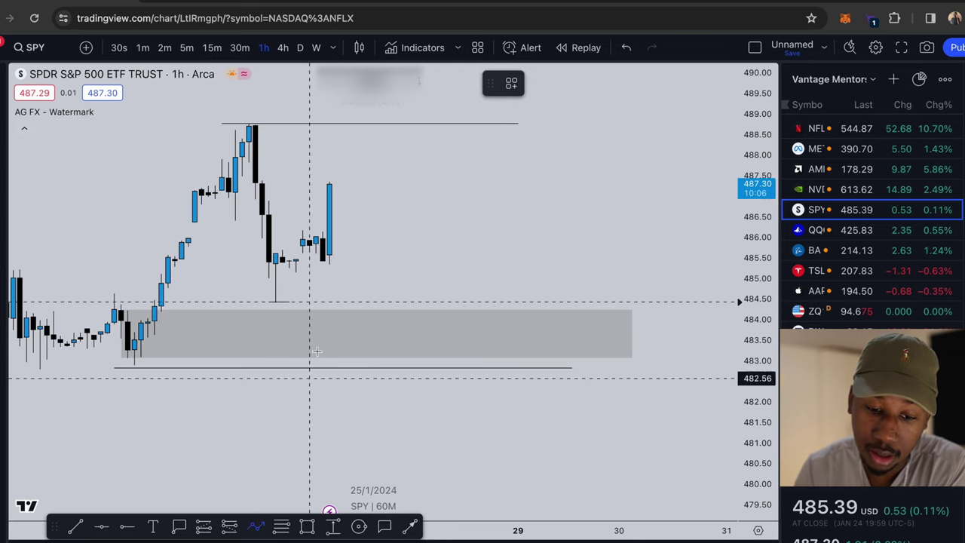
click(336, 189)
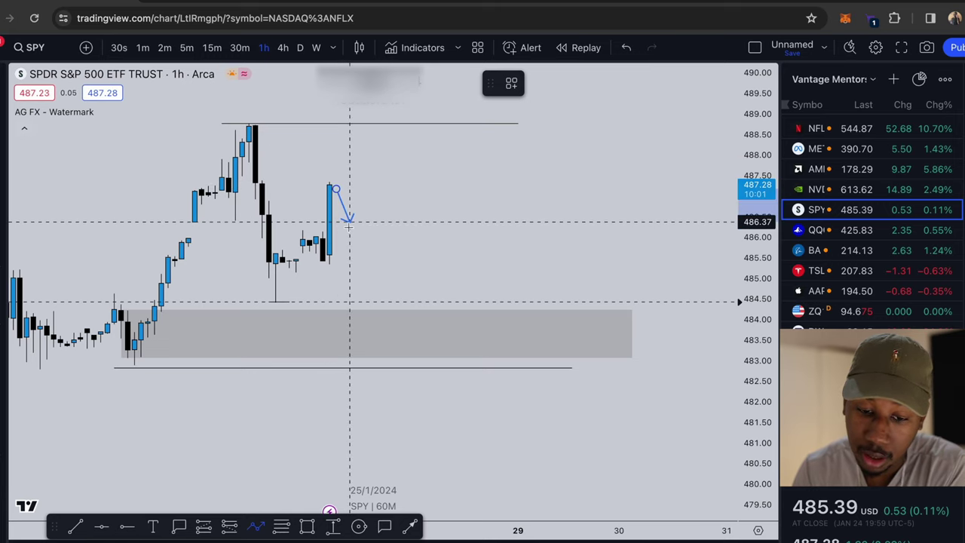
click(410, 317)
click(484, 105)
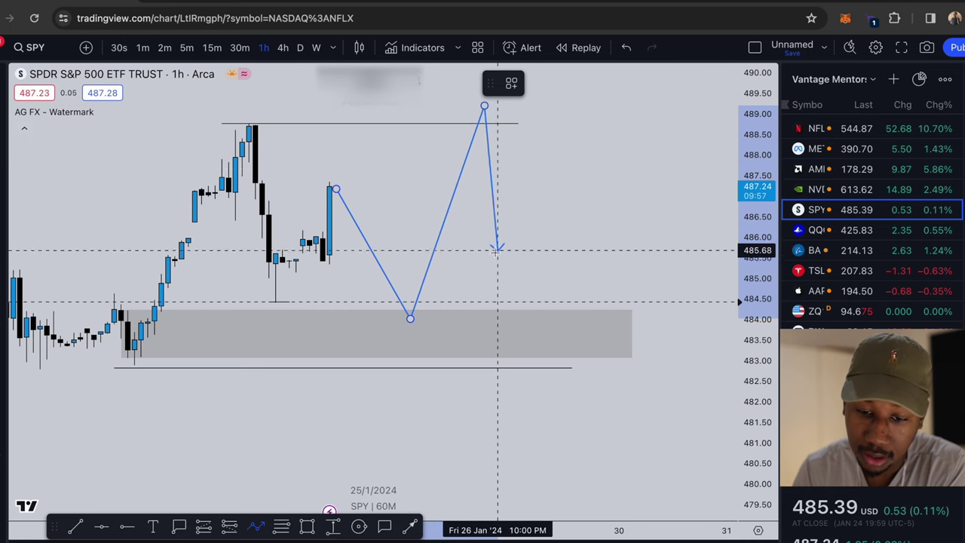
key(Escape)
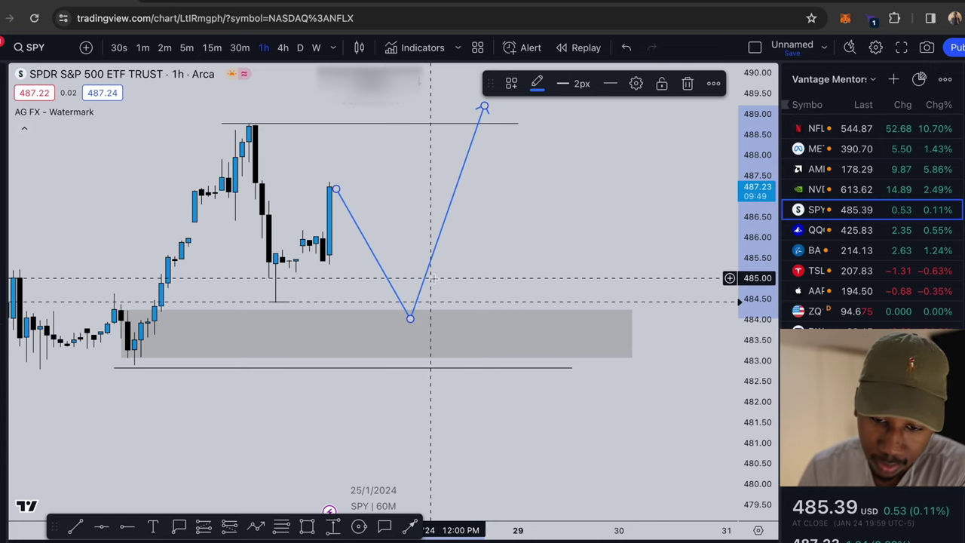
key(Delete)
scroll(249, 331, up, 1)
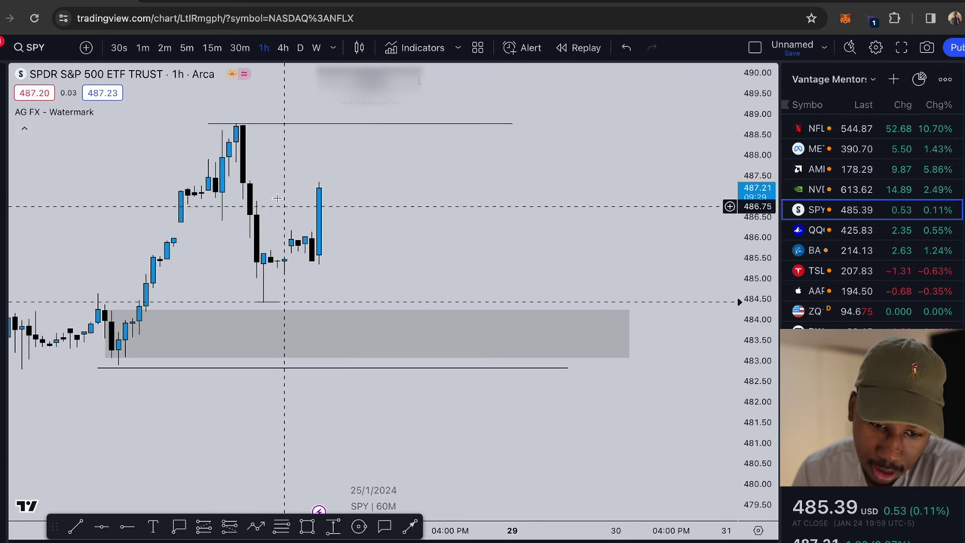
click(259, 123)
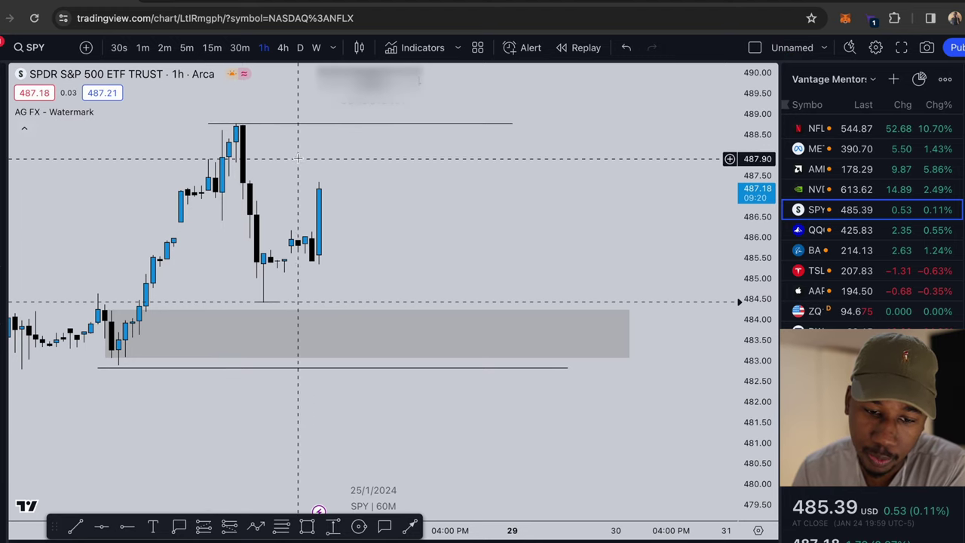
click(247, 125)
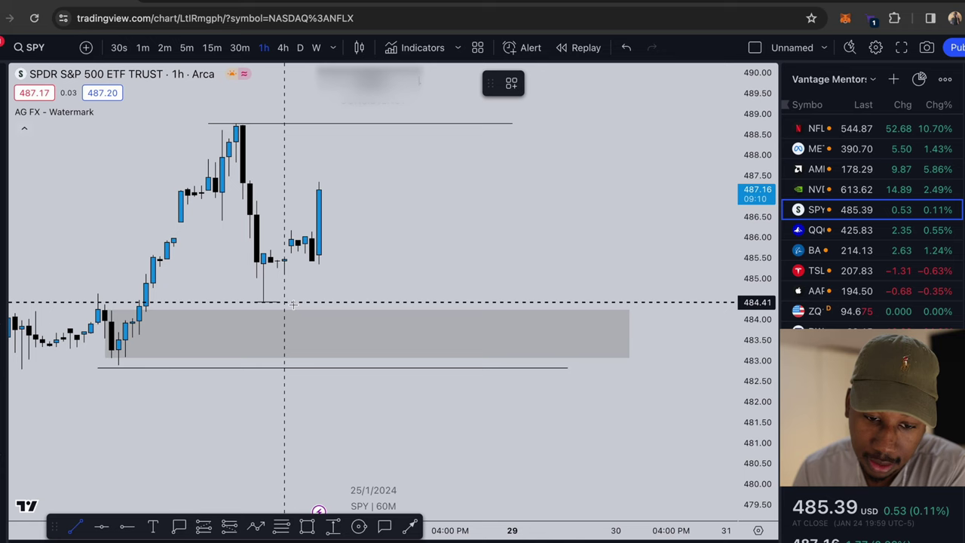
click(388, 226)
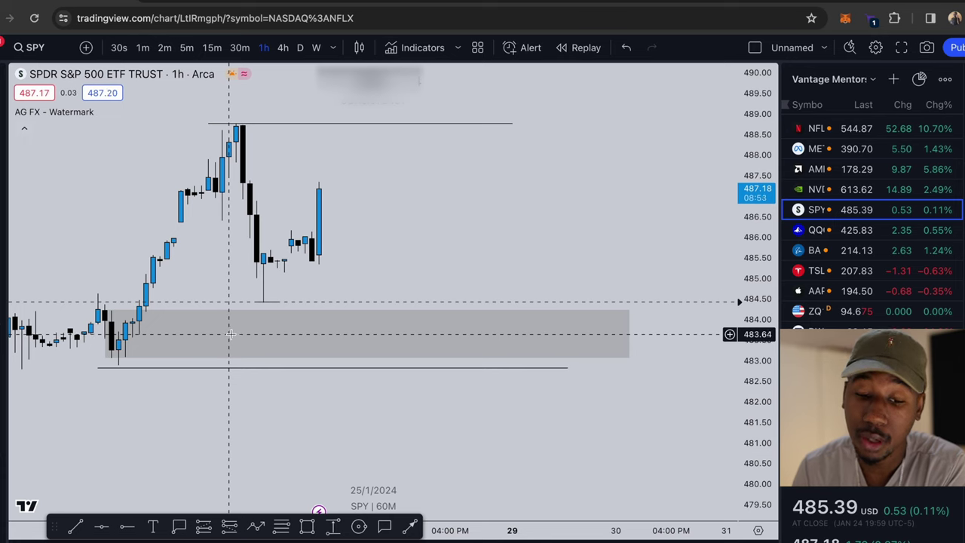
mouse_move(352, 305)
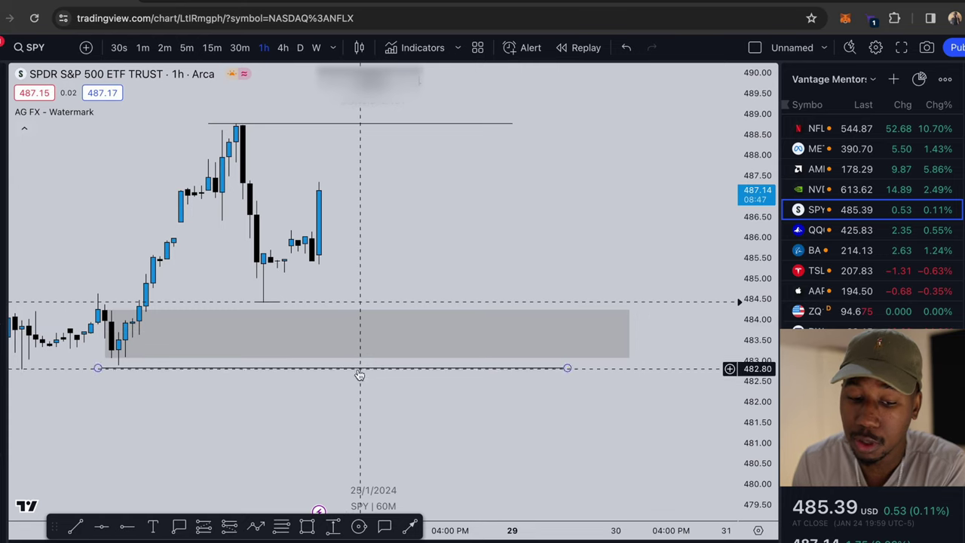
Draw a rectangle zone below the swing-high line, from about 488.8 down to about 487.8.
scroll(366, 372, down, 2)
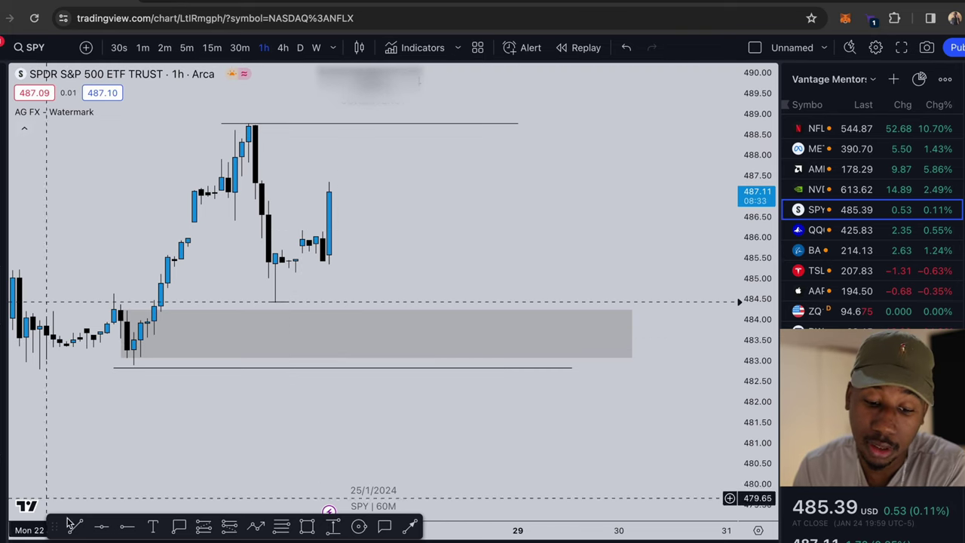
click(306, 529)
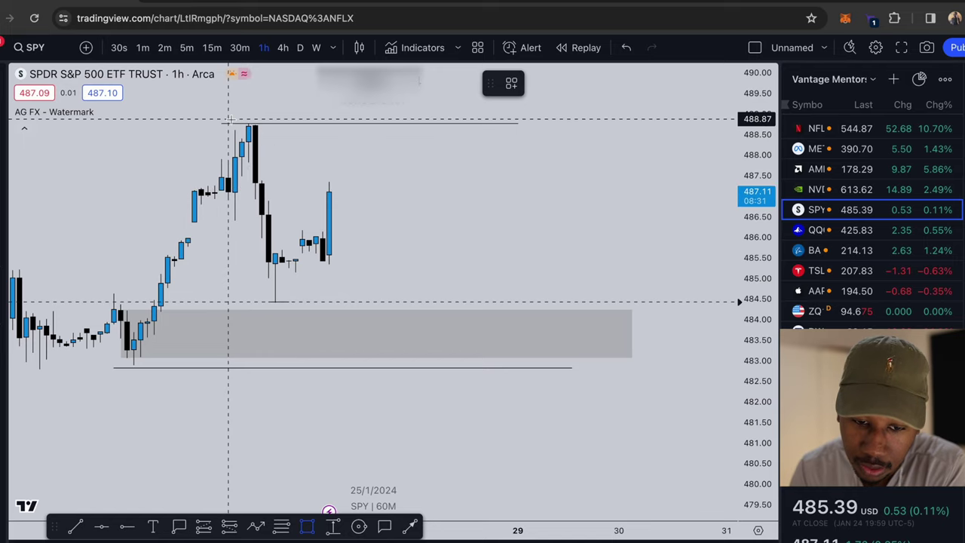
mouse_move(235, 122)
mouse_down()
mouse_move(243, 143)
mouse_move(445, 168)
mouse_move(572, 162)
mouse_up()
click(405, 234)
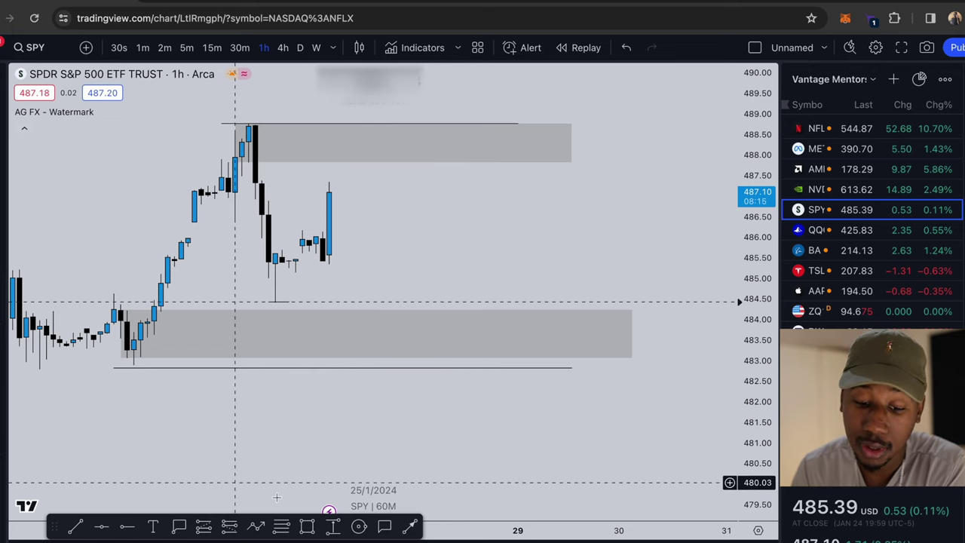
click(376, 310)
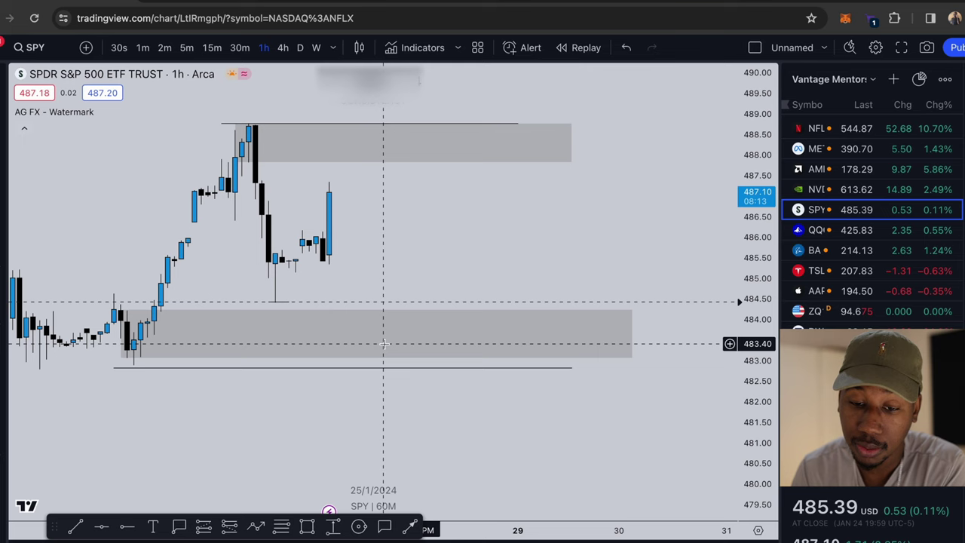
click(399, 217)
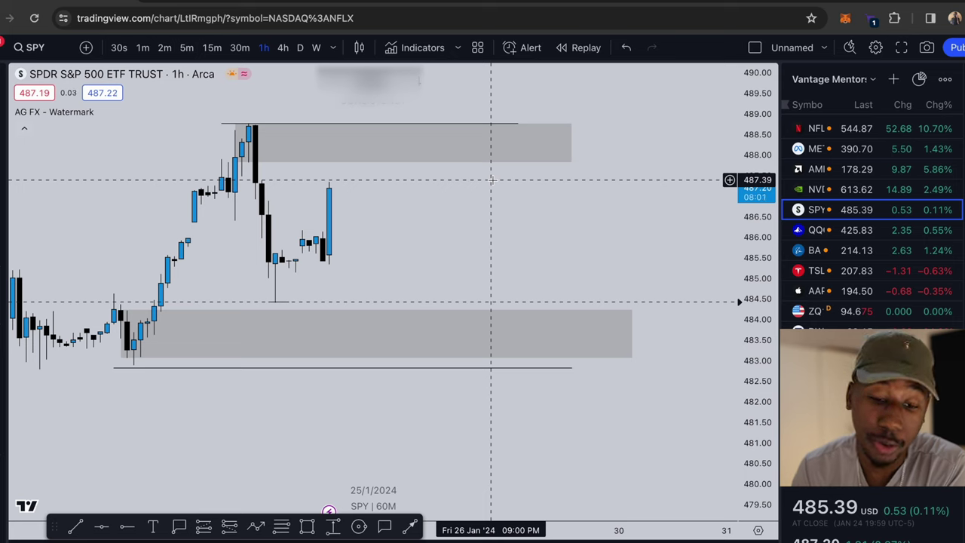
drag(328, 375, 353, 374)
click(333, 126)
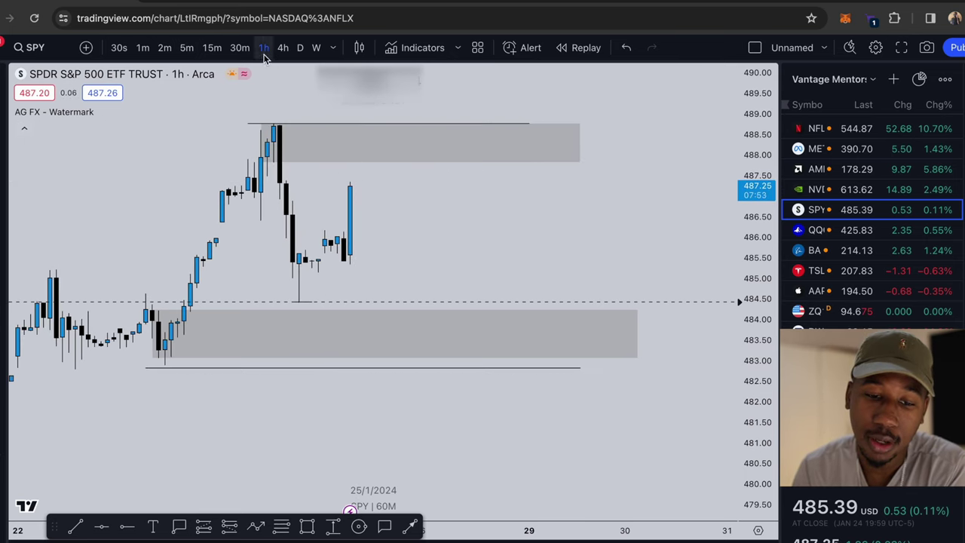
Switch the SPY chart to the 15-minute timeframe and bring both rectangle zones and the current candle into view.
click(217, 51)
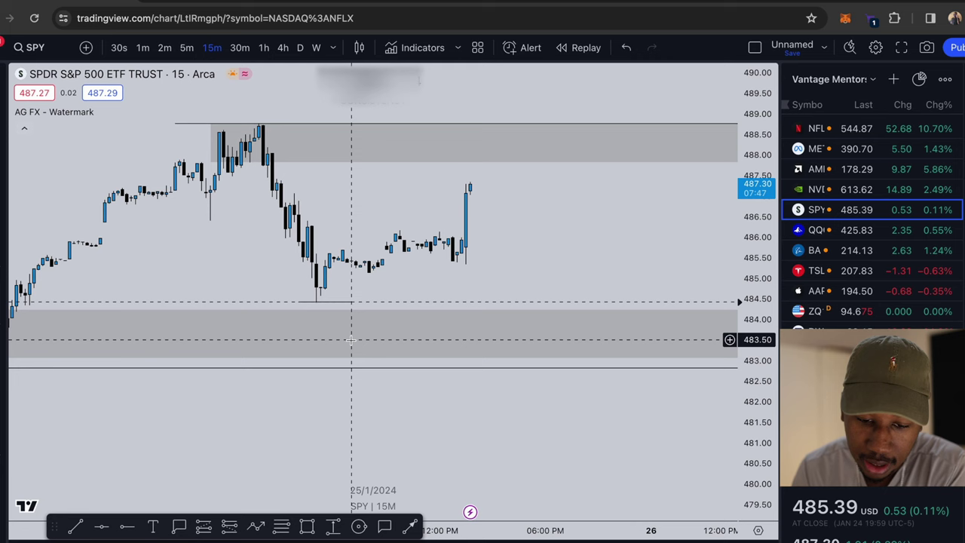
scroll(351, 309, down, 1)
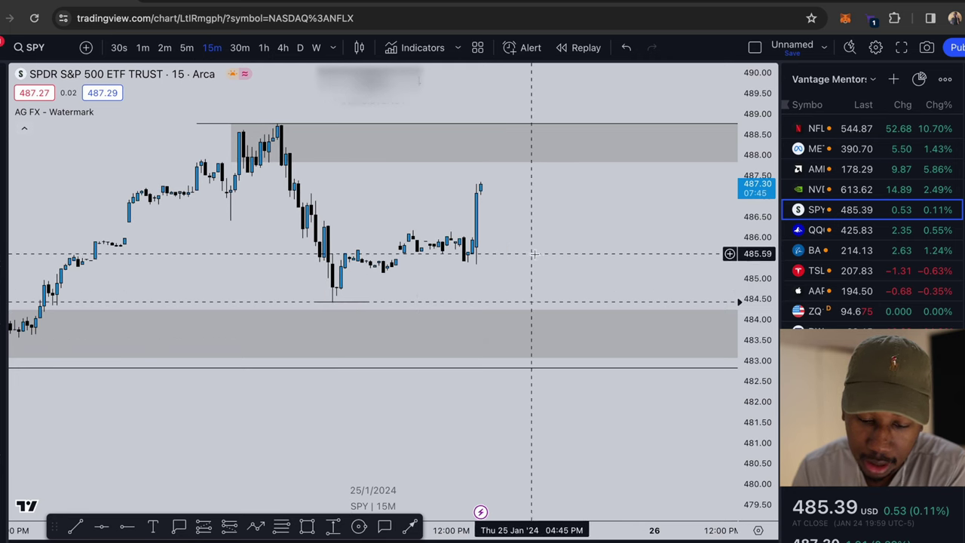
scroll(582, 223, down, 1)
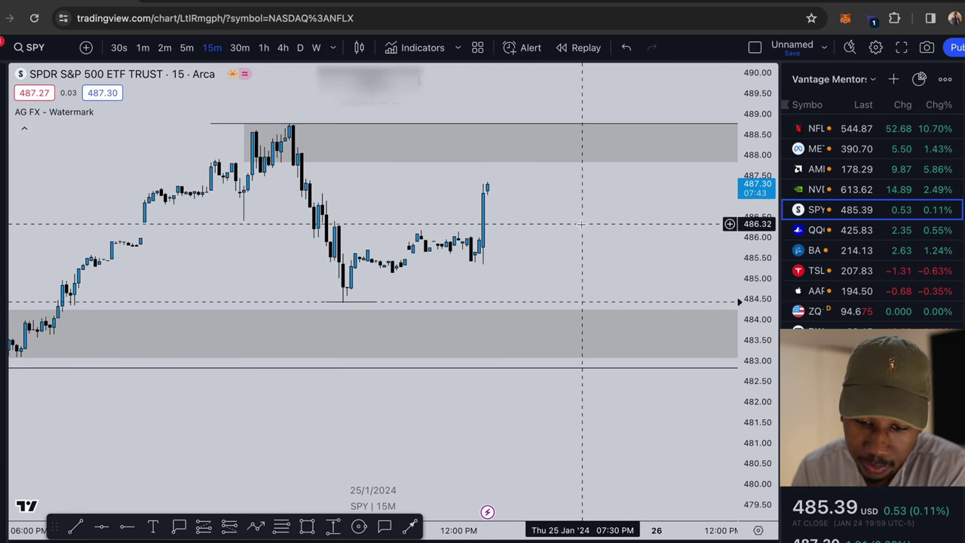
scroll(582, 224, down, 1)
scroll(592, 235, down, 1)
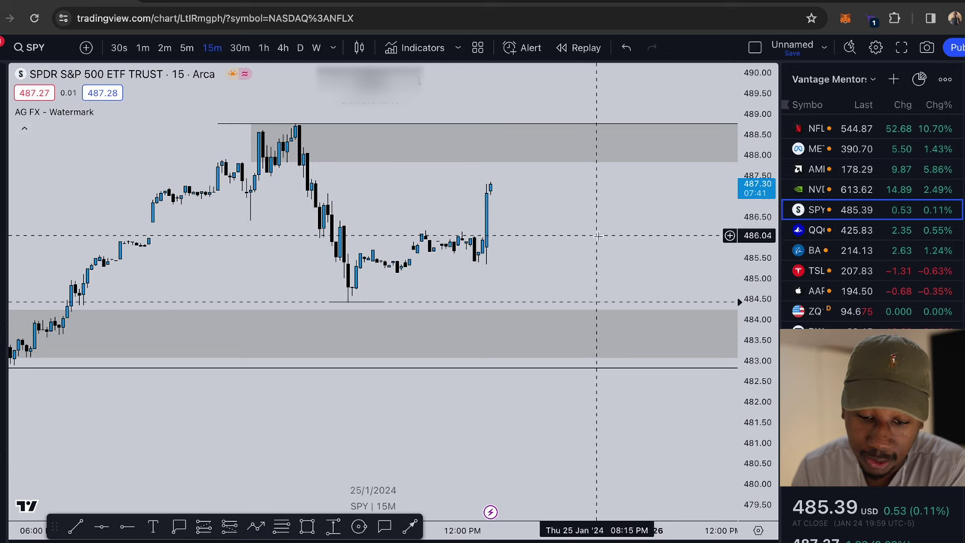
drag(597, 236, 481, 284)
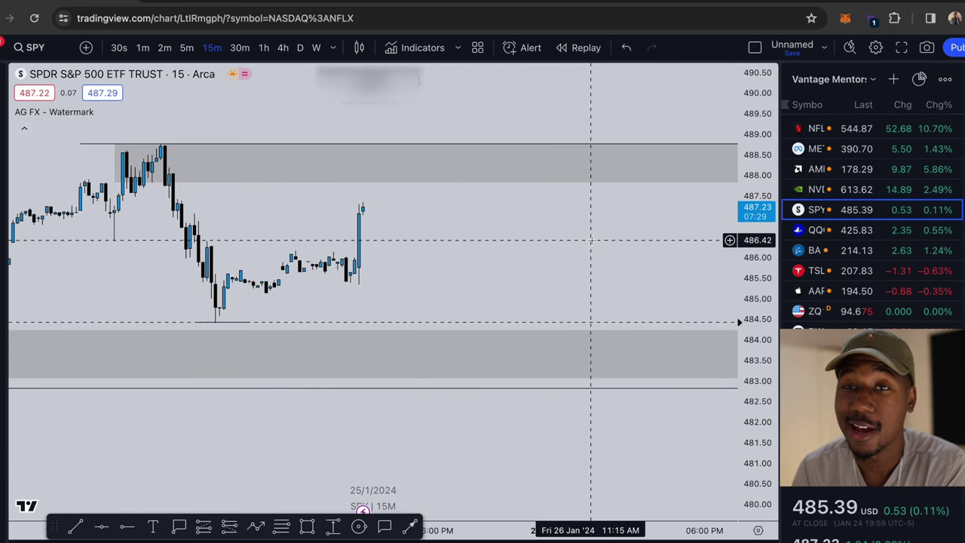
Add a SPY price alert at about 487.84, on the lower edge of the upper rectangle zone.
click(599, 186)
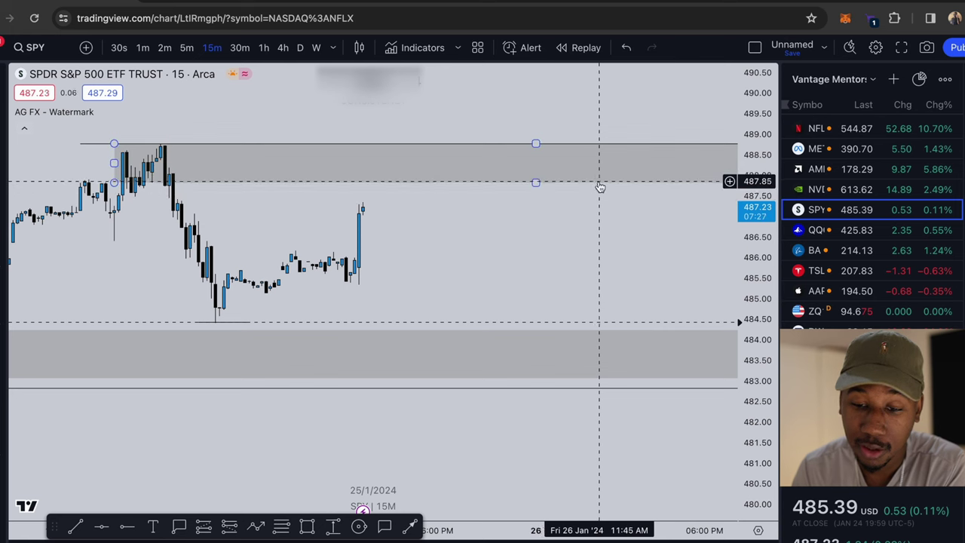
right_click(600, 185)
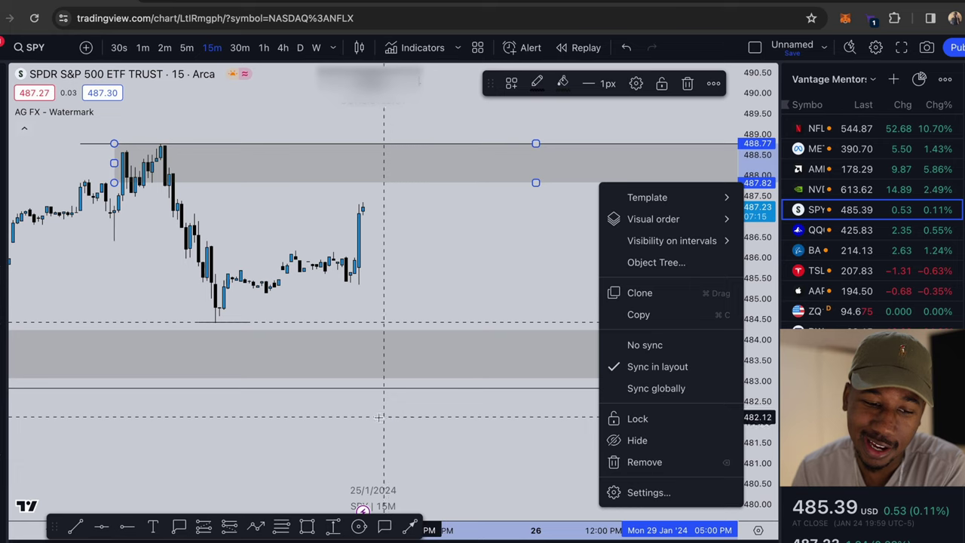
click(729, 188)
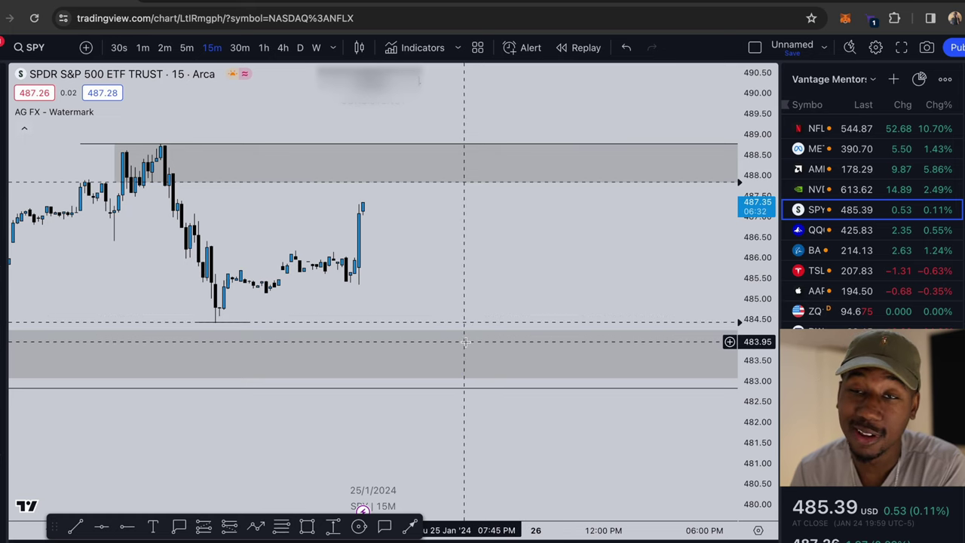
Switch the SPY chart to the 5-minute timeframe and frame the latest candles with empty space after them.
scroll(274, 205, right, 3)
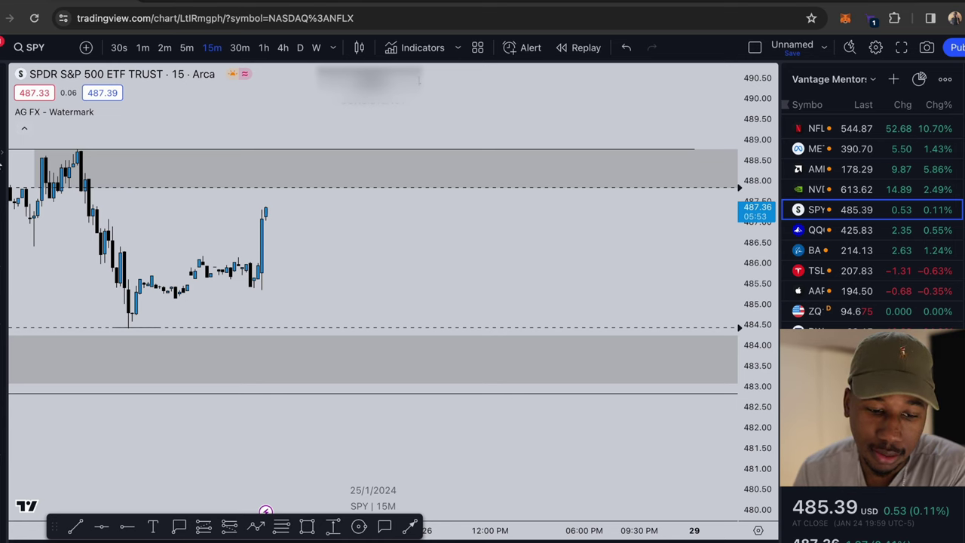
click(187, 47)
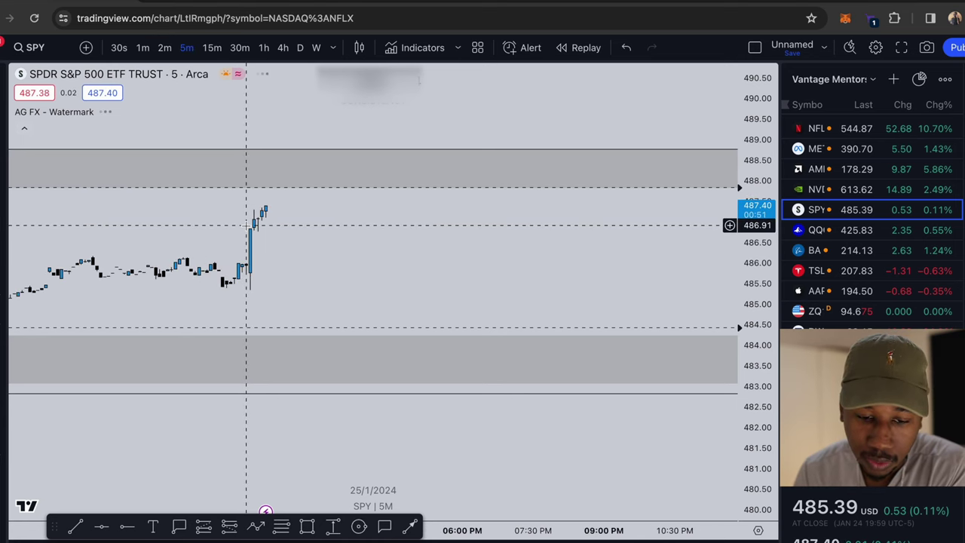
scroll(246, 225, left, 5)
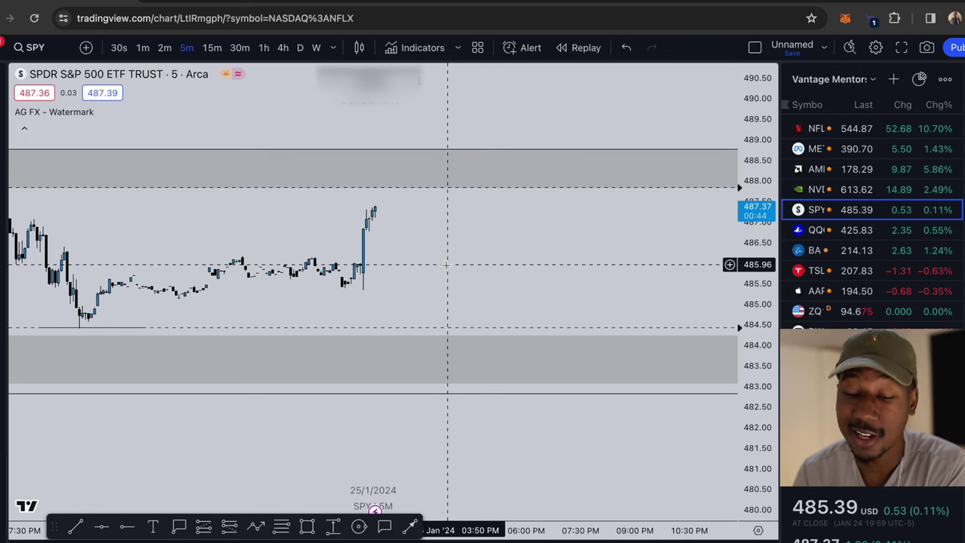
scroll(453, 256, up, 3)
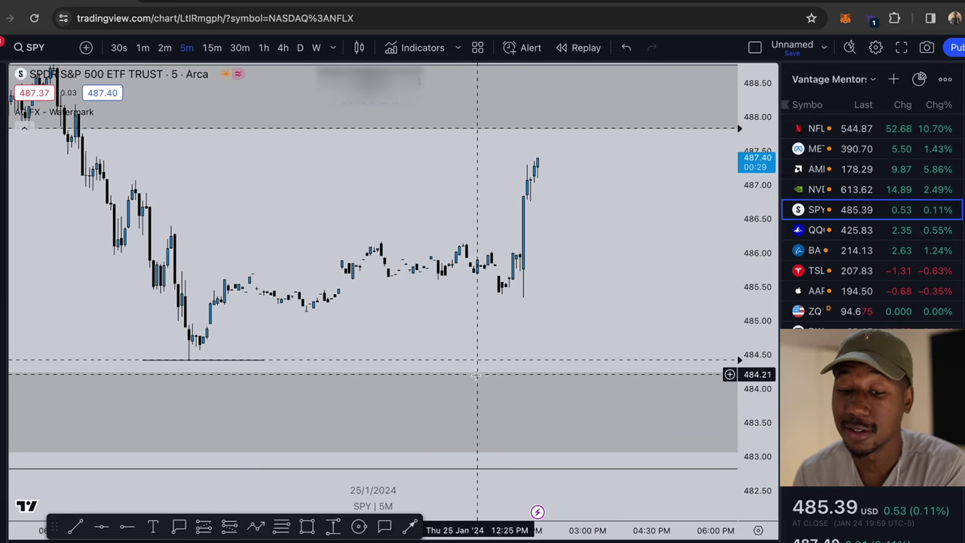
scroll(475, 375, right, 3)
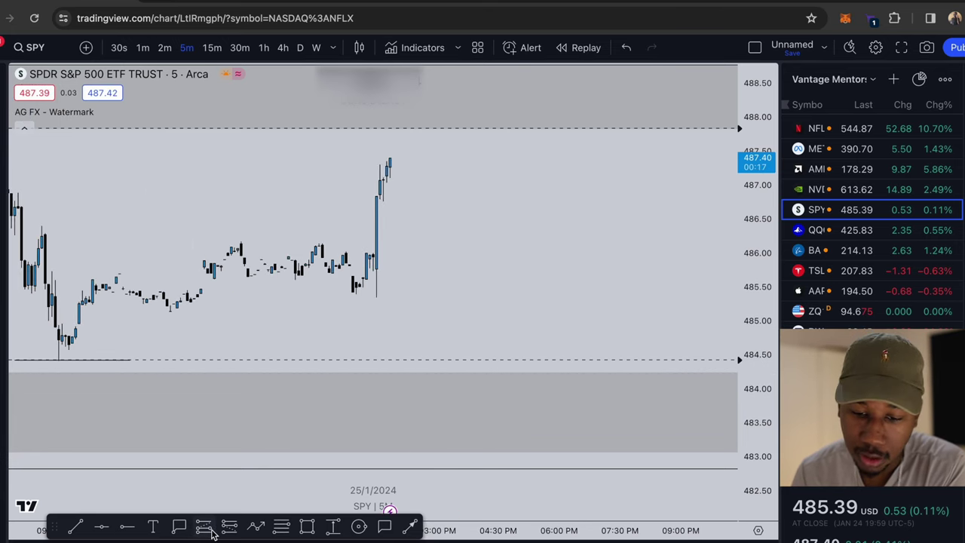
Place a long position after the current candle with entry 484.24, target 487.84 and stop 482.82, just below the lower zone.
key(alt+shift+l)
click(502, 372)
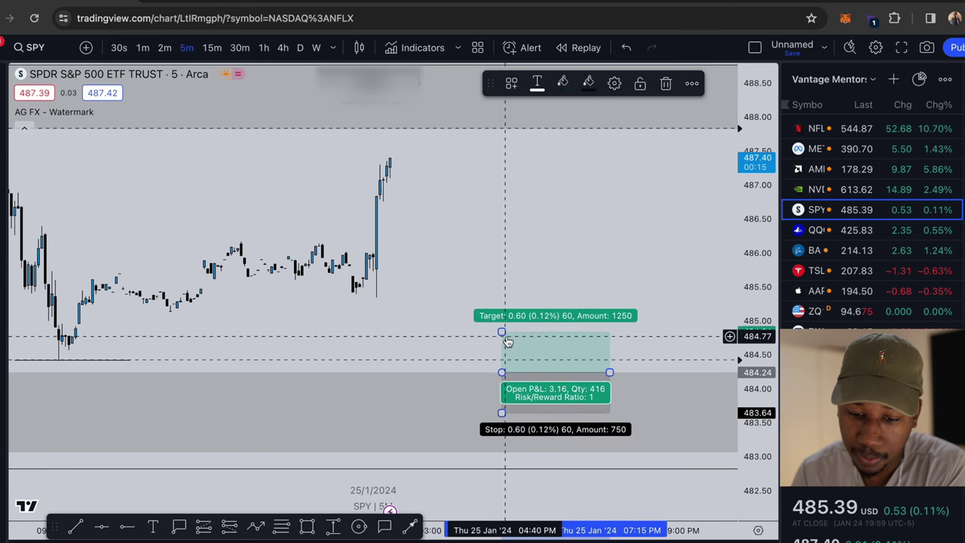
drag(501, 333, 510, 127)
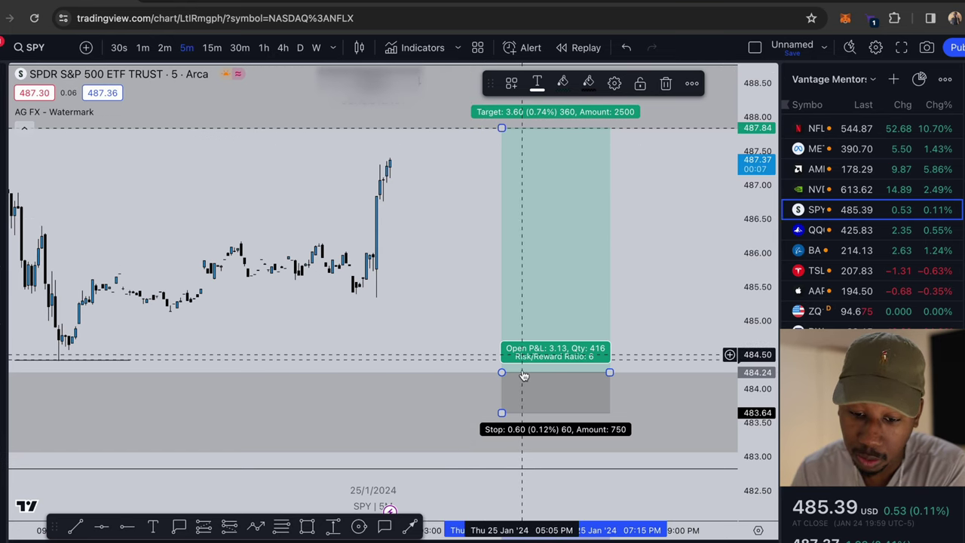
drag(502, 412, 508, 469)
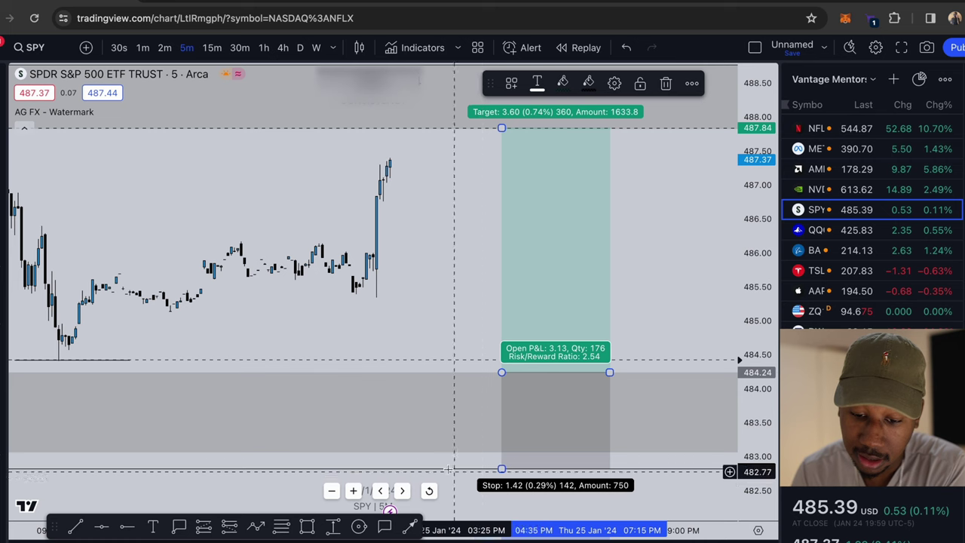
Lower the long position's entry to 483.62 inside the lower zone and raise its stop to 483.07 at the zone's lower edge.
drag(503, 373, 496, 456)
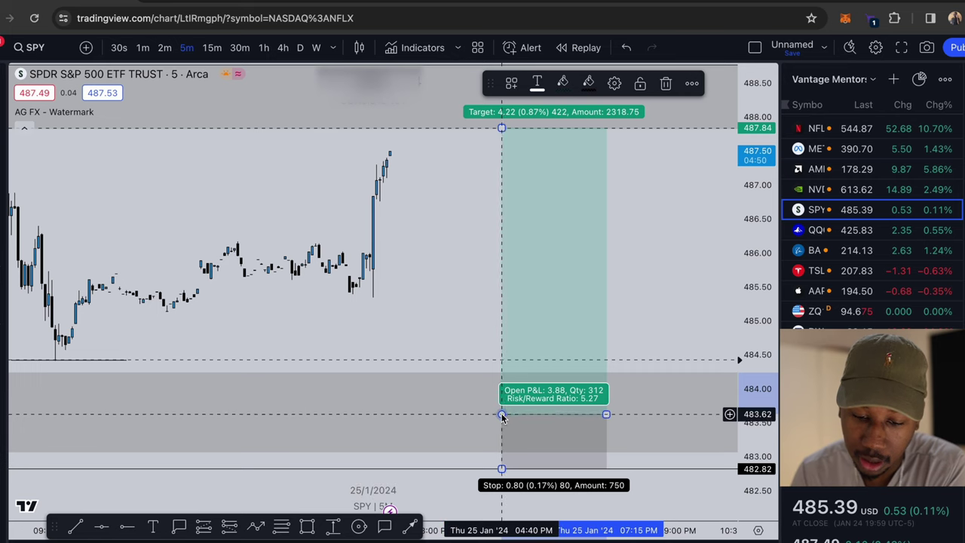
mouse_move(501, 414)
mouse_down()
mouse_move(505, 375)
mouse_move(498, 424)
mouse_move(498, 404)
mouse_move(498, 414)
mouse_up()
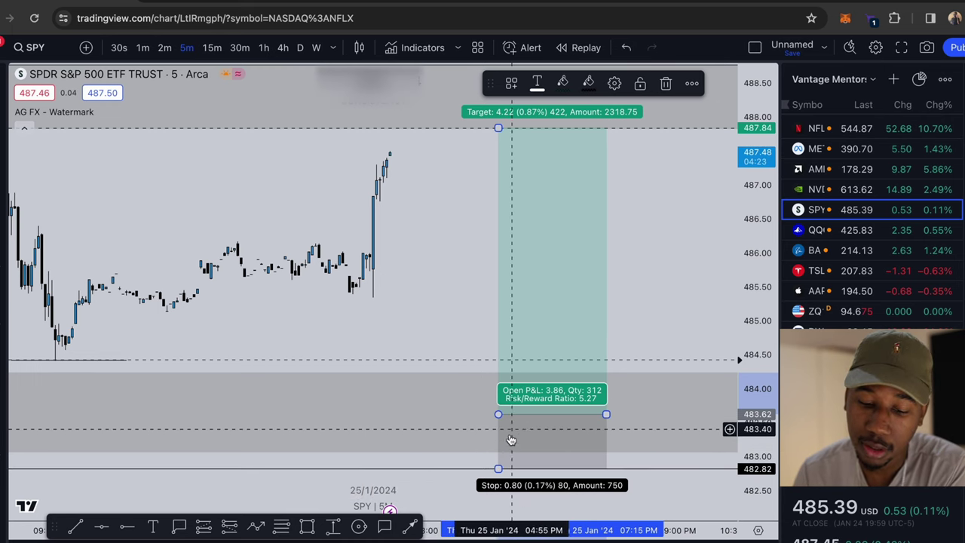
mouse_move(498, 468)
mouse_down()
mouse_move(498, 435)
mouse_move(498, 452)
mouse_up()
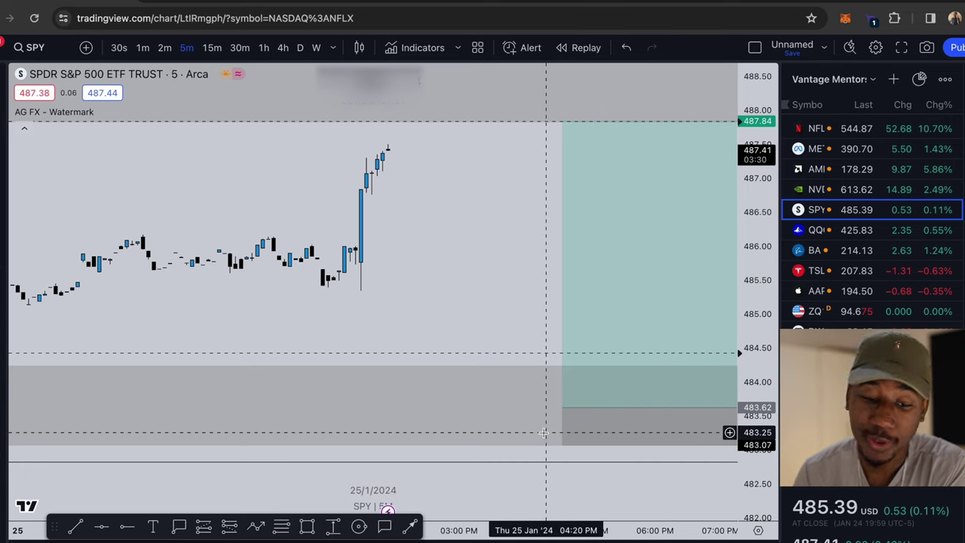
Raise the long position's entry to 484.36, between the lower zone's upper edge and the alert line.
scroll(355, 306, left, 3)
scroll(365, 310, down, 3)
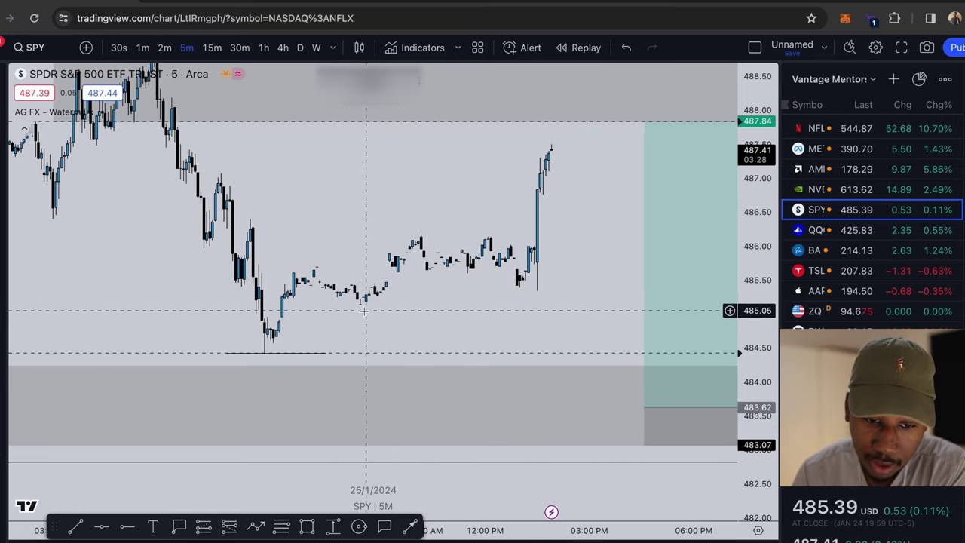
scroll(362, 248, left, 5)
scroll(368, 261, up, 2)
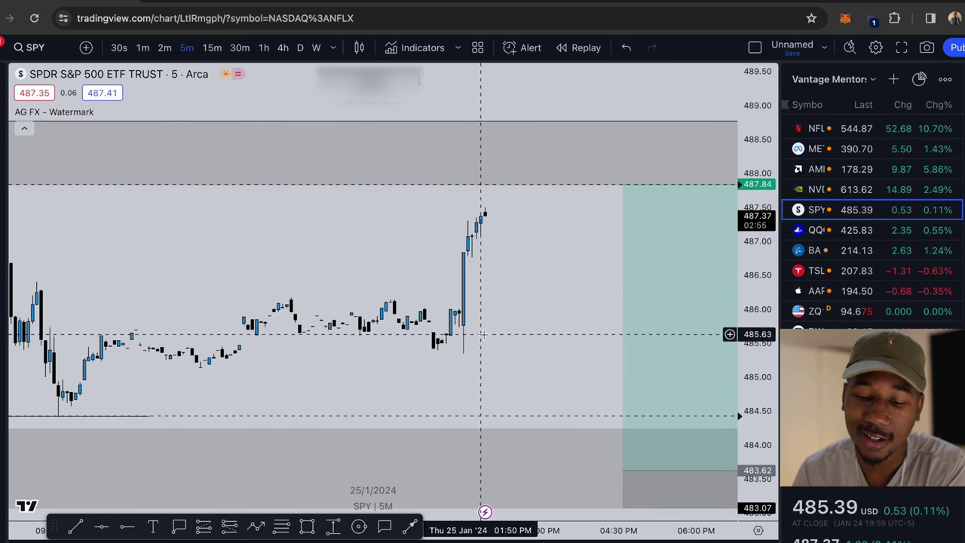
scroll(483, 344, up, 2)
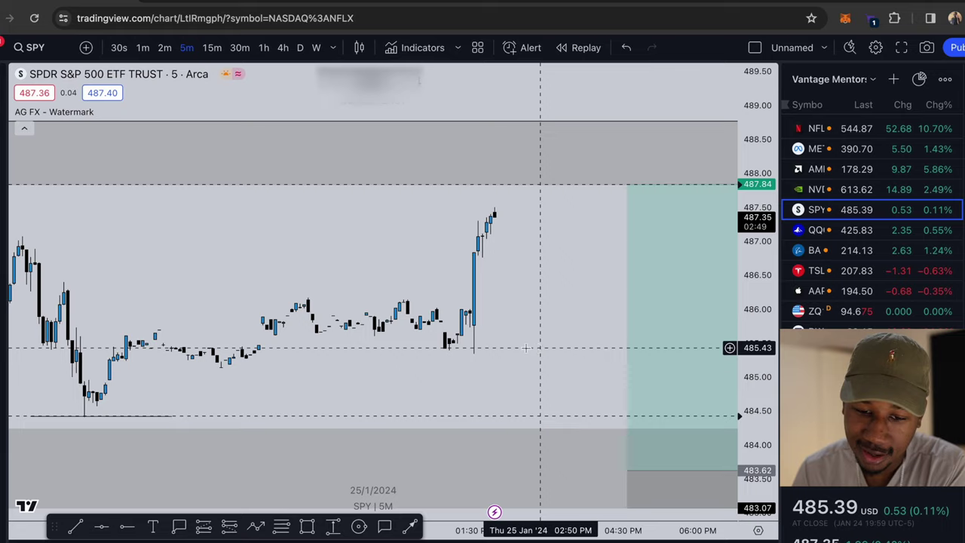
drag(507, 349, 420, 348)
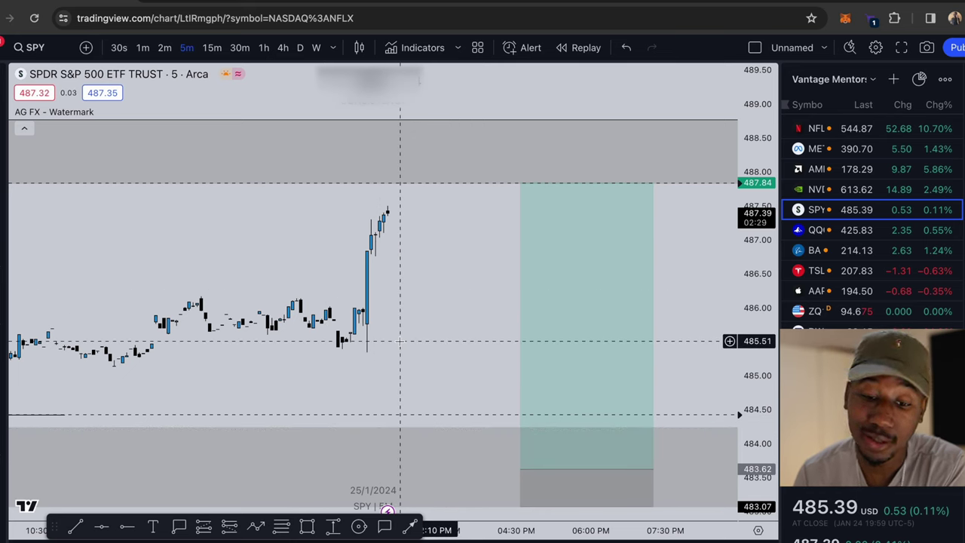
mouse_move(543, 483)
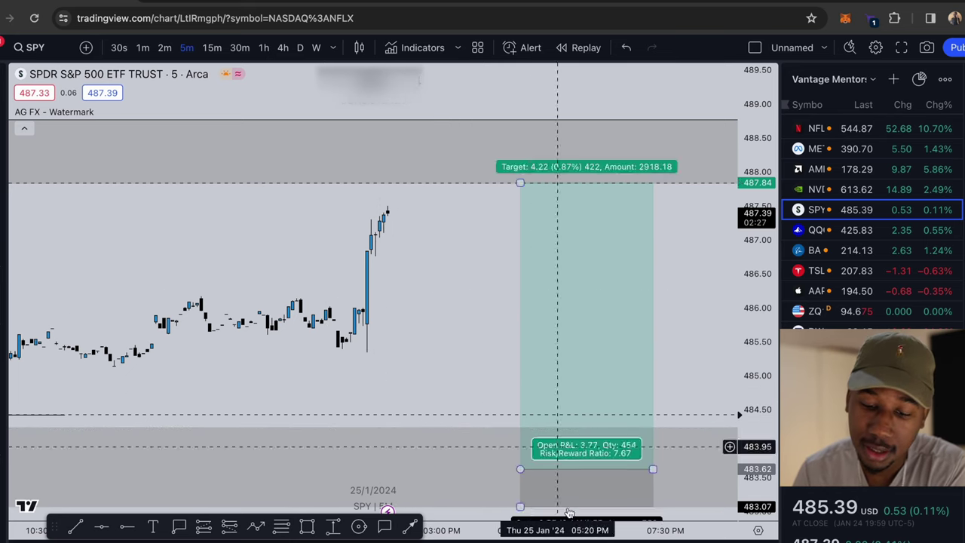
drag(520, 470, 518, 419)
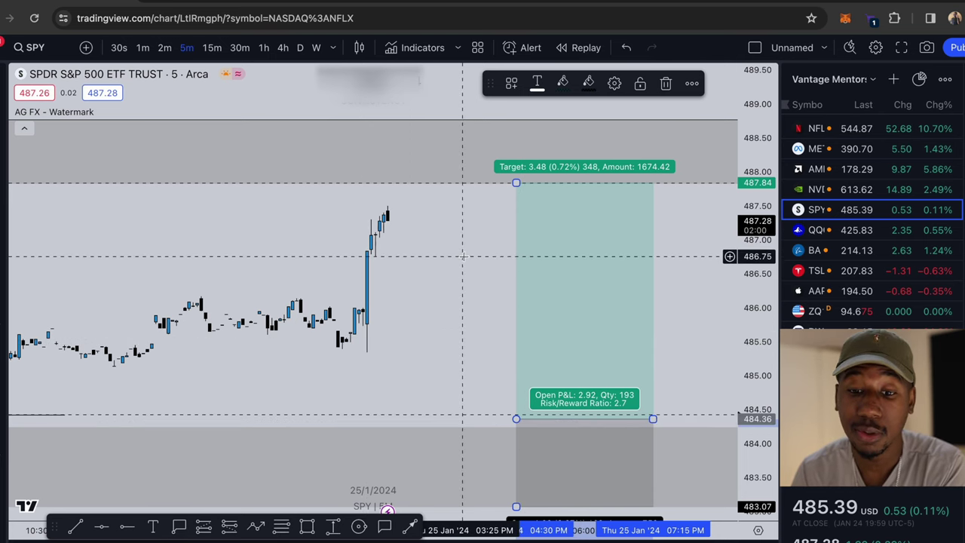
Extend the long position's target up to about 488.73, near the swing-high line above the upper zone.
scroll(707, 211, down, 3)
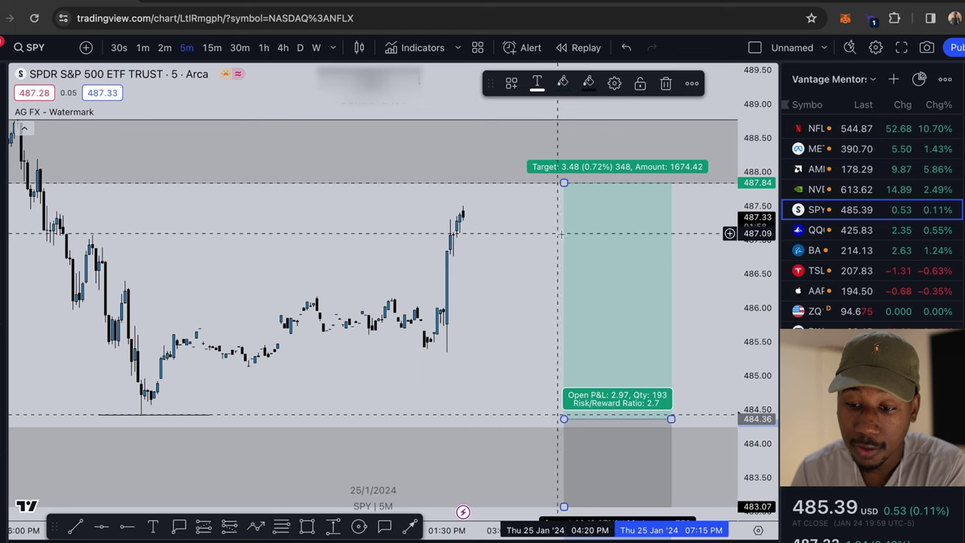
scroll(708, 215, down, 3)
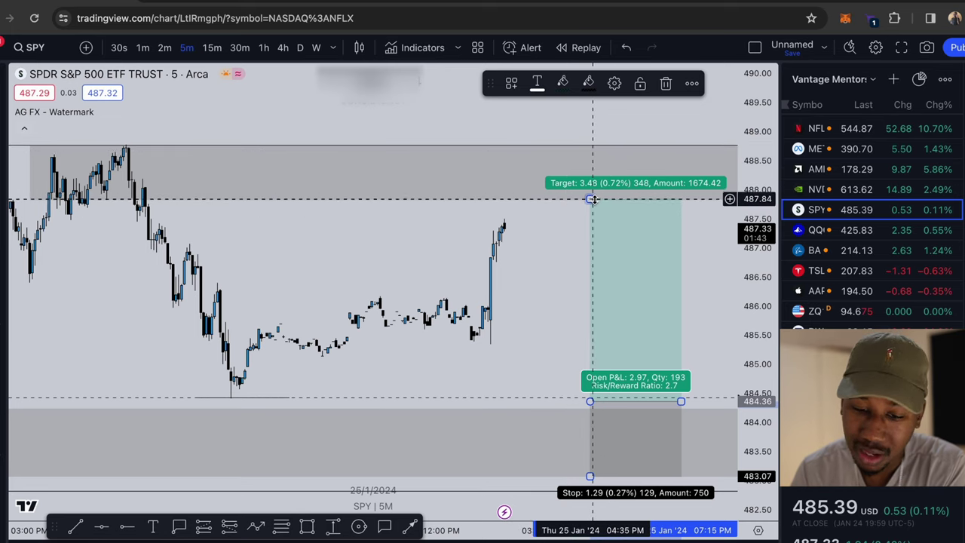
drag(590, 199, 593, 144)
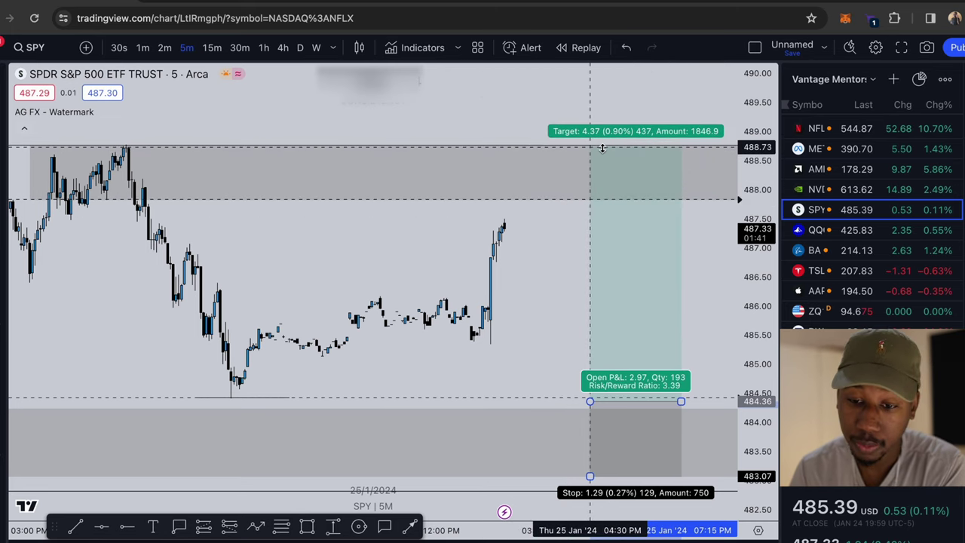